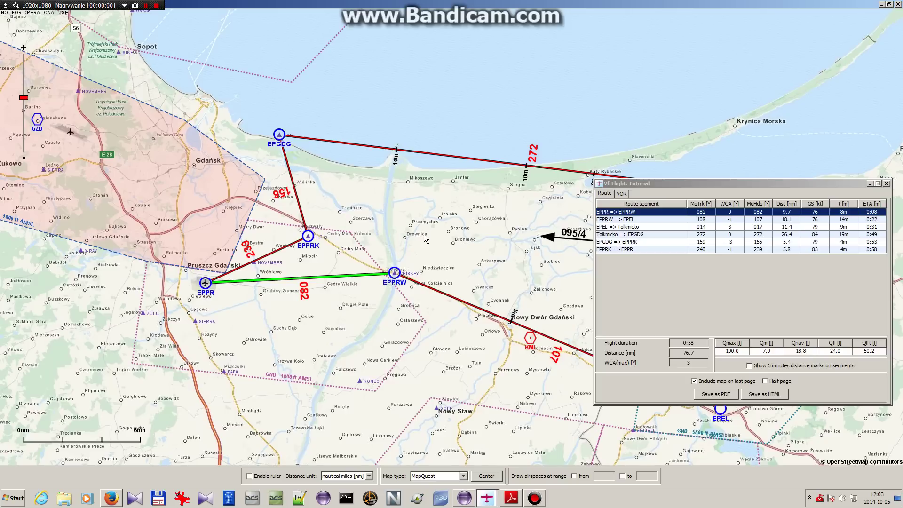
# Pan and zoom the map to frame the route from EPPR to EPGDG and the coast
pyautogui.moveTo(429, 242); pyautogui.dragTo(446, 223)
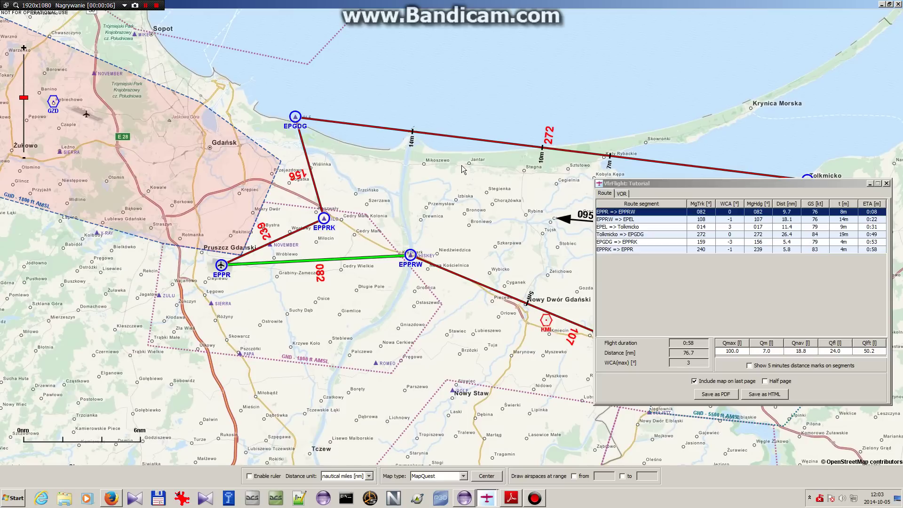
pyautogui.scroll(1, 410, 218)
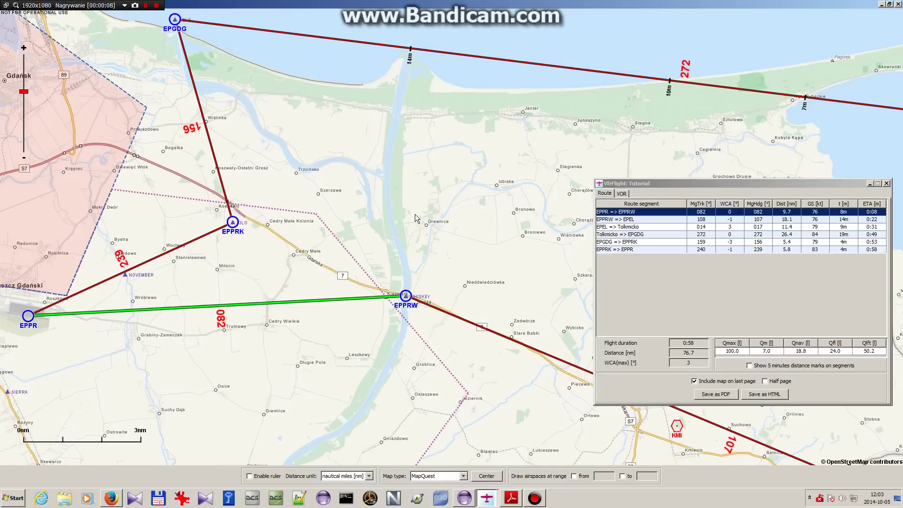
pyautogui.moveTo(446, 189); pyautogui.dragTo(518, 140)
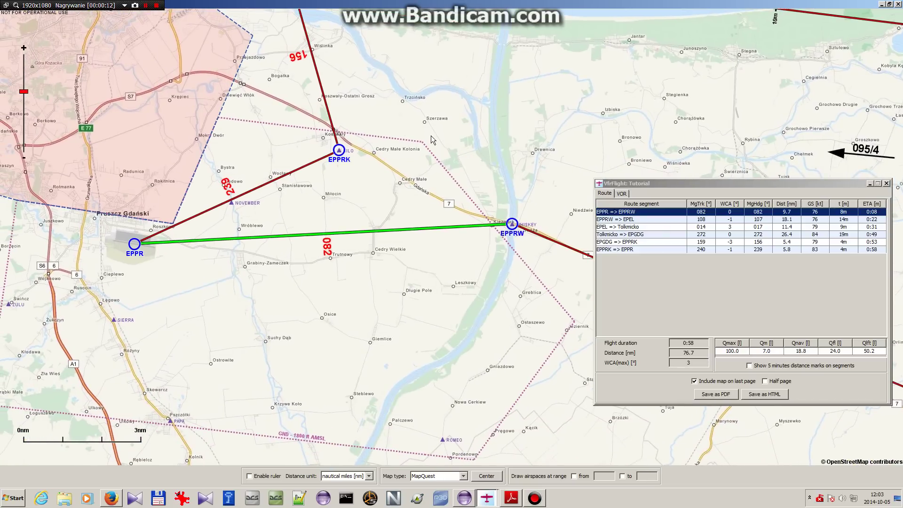
pyautogui.moveTo(425, 139); pyautogui.dragTo(419, 192)
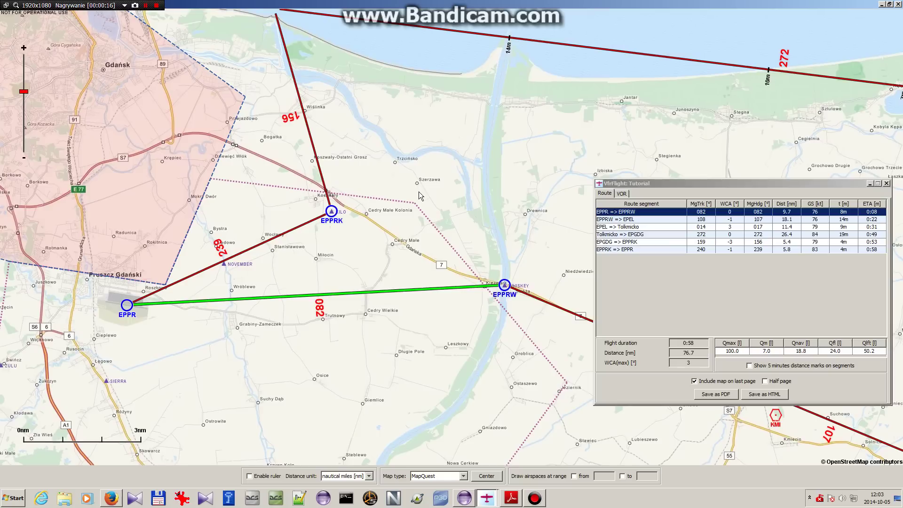
pyautogui.moveTo(499, 218); pyautogui.dragTo(304, 231)
pyautogui.moveTo(403, 247); pyautogui.dragTo(365, 194)
pyautogui.scroll(-1, 386, 236)
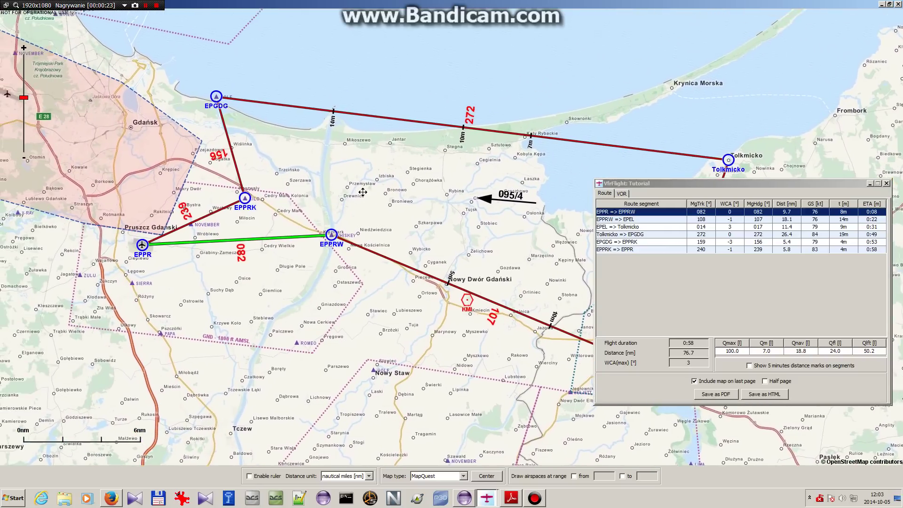
pyautogui.moveTo(318, 158); pyautogui.dragTo(323, 175)
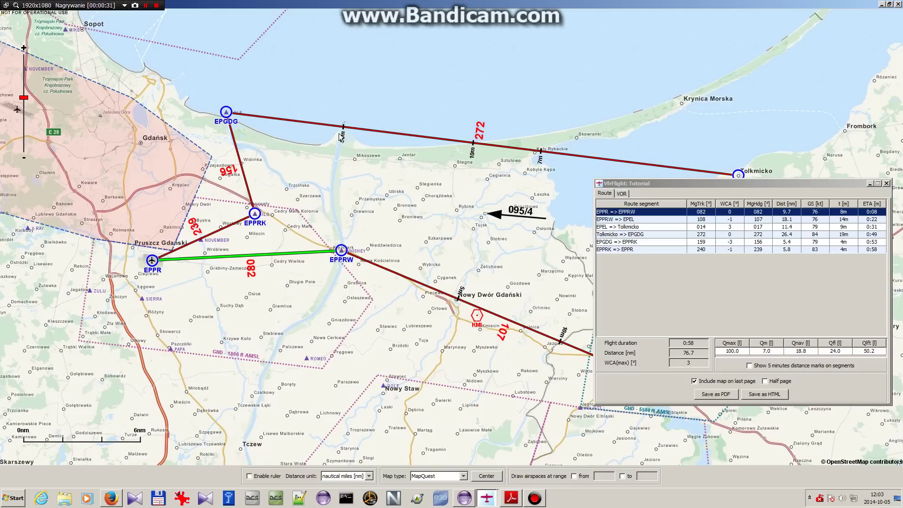
pyautogui.moveTo(355, 212); pyautogui.dragTo(441, 199)
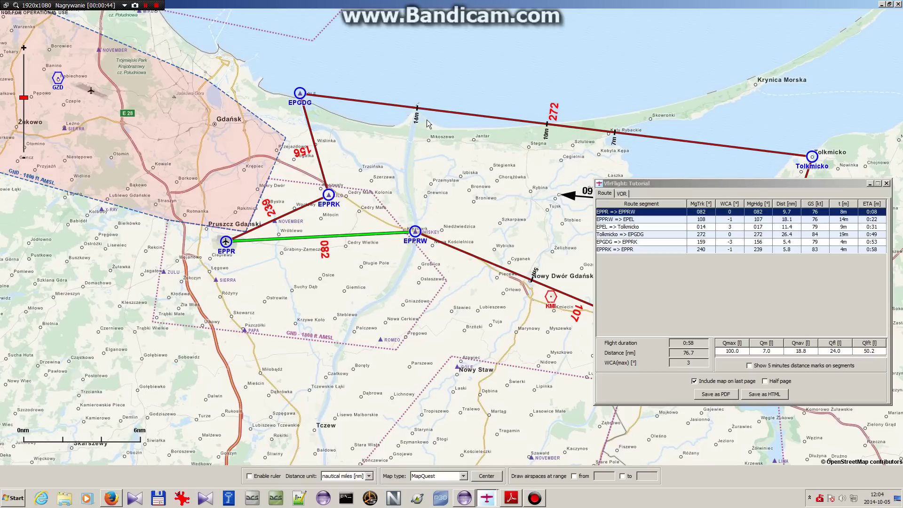
pyautogui.moveTo(542, 198); pyautogui.dragTo(514, 226)
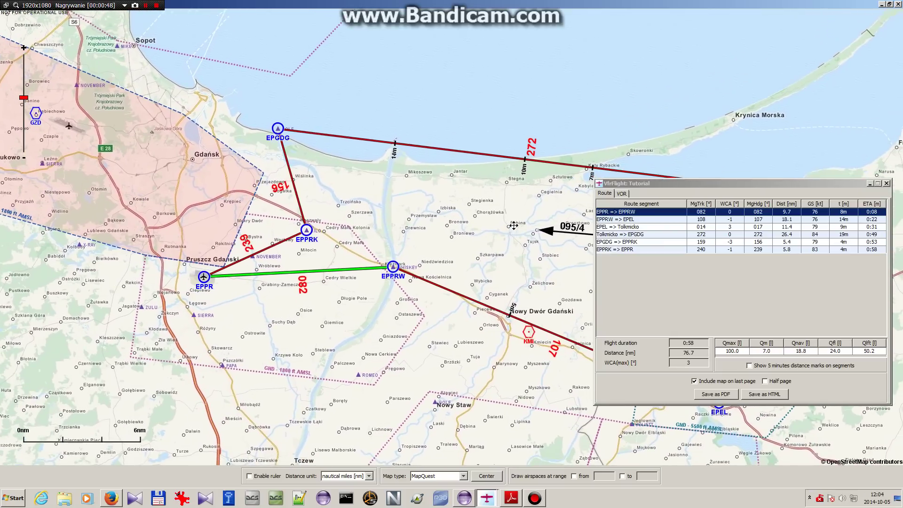
# Move the route report window aside, then close it and reposition the main route window
pyautogui.moveTo(693, 185); pyautogui.dragTo(693, 167)
pyautogui.moveTo(412, 193); pyautogui.dragTo(428, 162)
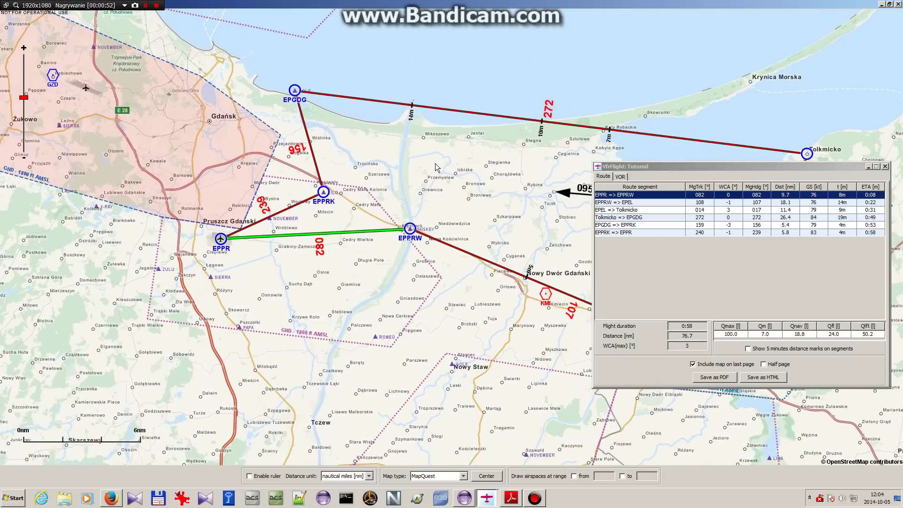
pyautogui.moveTo(651, 166); pyautogui.dragTo(627, 155)
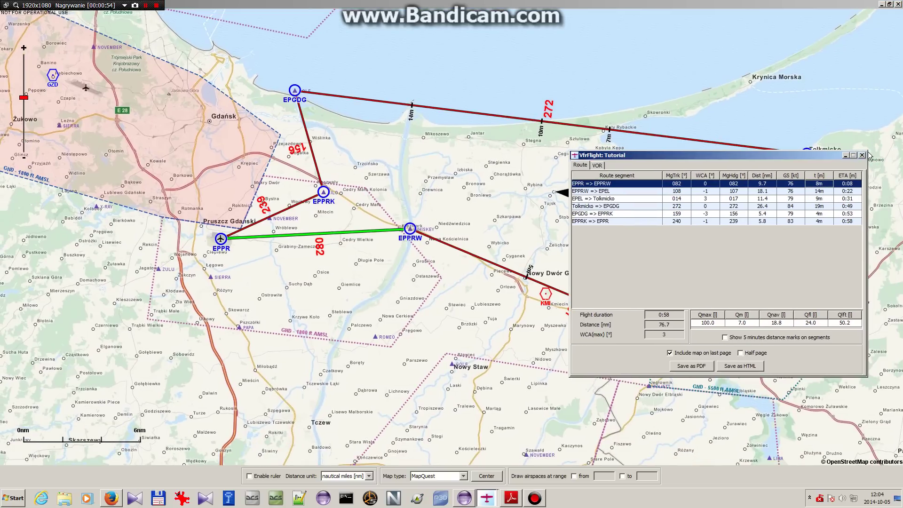
pyautogui.click(862, 155)
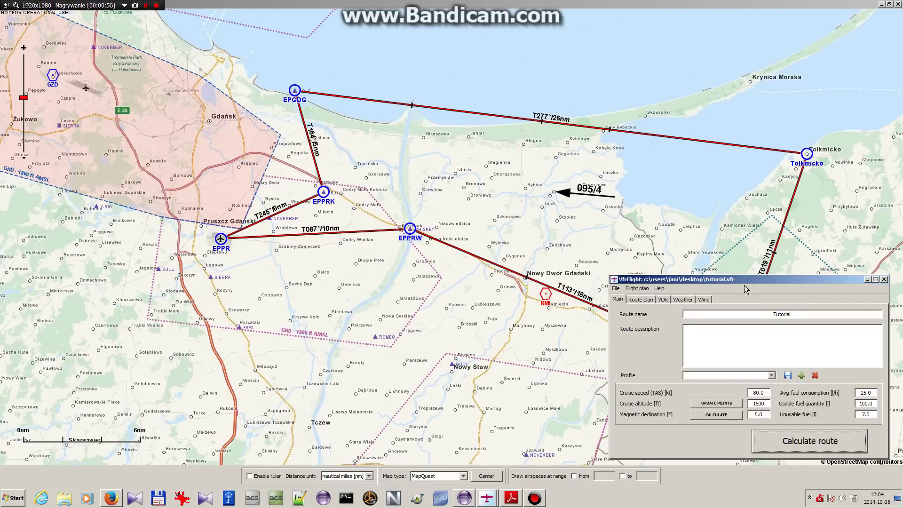
pyautogui.moveTo(744, 282); pyautogui.dragTo(724, 167)
# Look at the Flight plan > Export to options, dismiss them, and move the main window back
pyautogui.click(617, 172)
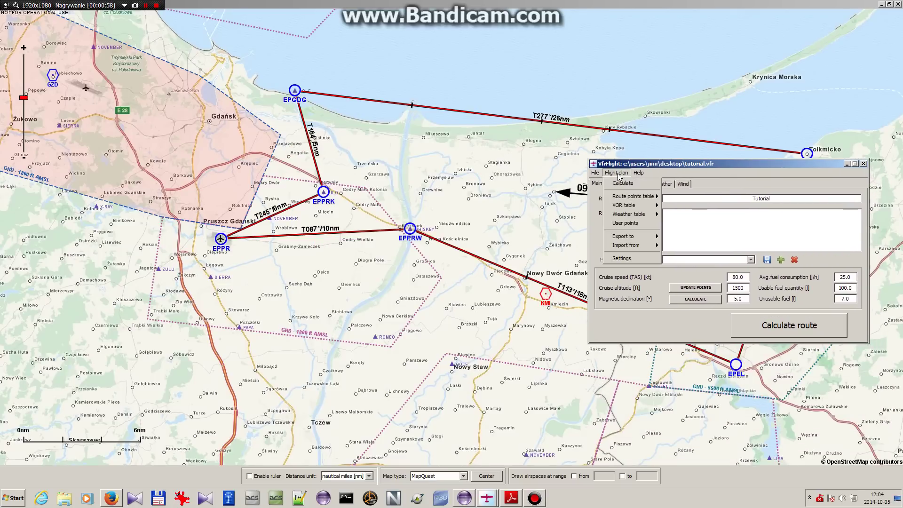
pyautogui.moveTo(627, 237)
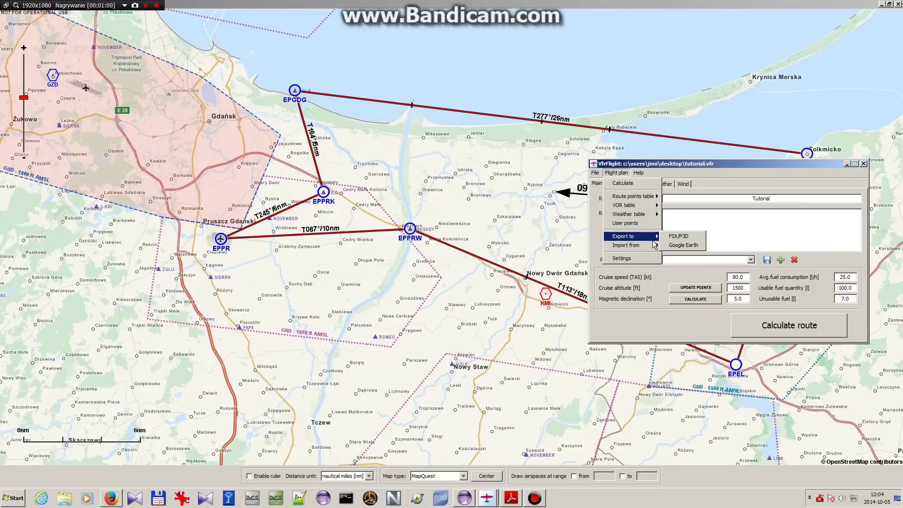
pyautogui.click(685, 240)
pyautogui.click(727, 168)
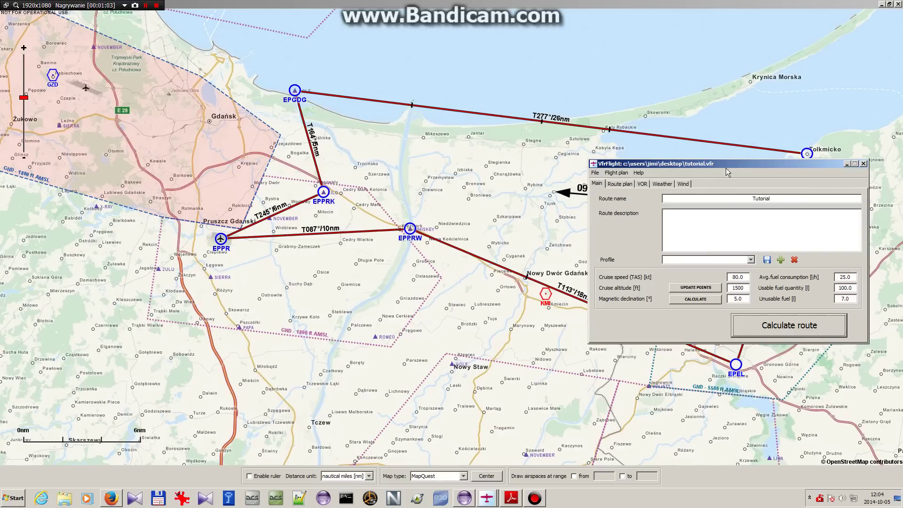
pyautogui.moveTo(726, 163); pyautogui.dragTo(744, 177)
# Zoom in and follow the route along the EPPR to EPPRW leg
pyautogui.moveTo(444, 169); pyautogui.dragTo(422, 150)
pyautogui.scroll(1, 384, 175)
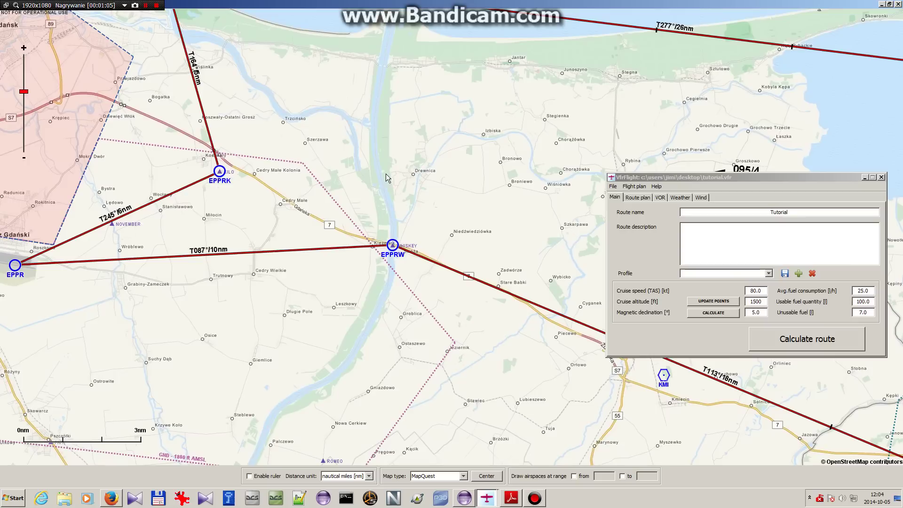
pyautogui.moveTo(393, 195); pyautogui.dragTo(510, 183)
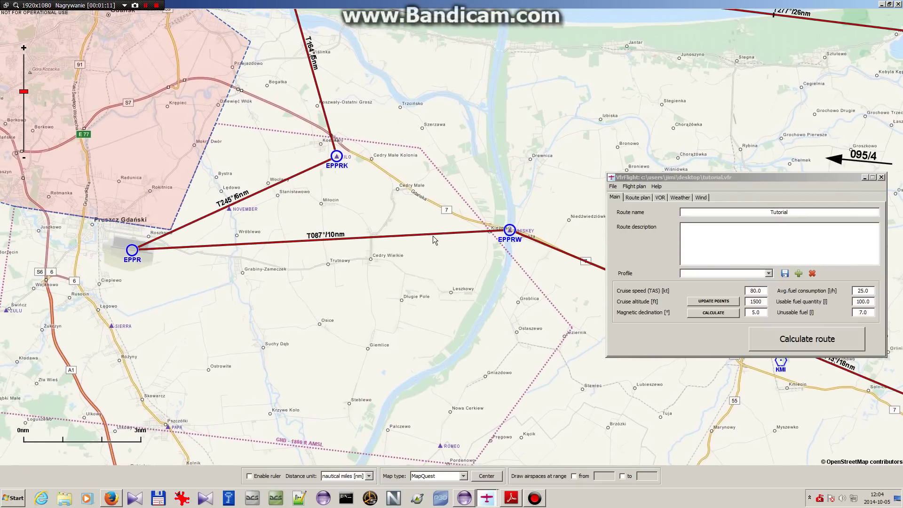
pyautogui.moveTo(390, 263); pyautogui.dragTo(358, 258)
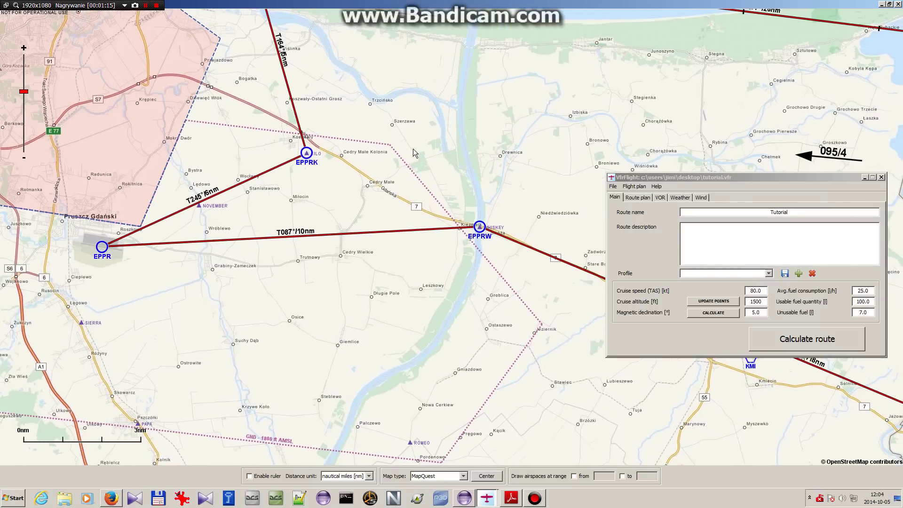
pyautogui.moveTo(460, 175); pyautogui.dragTo(458, 139)
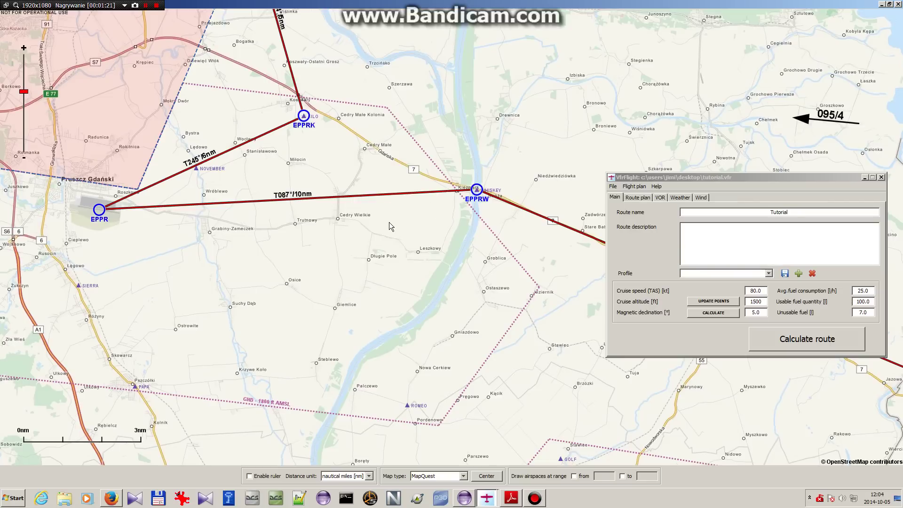
pyautogui.moveTo(467, 92); pyautogui.dragTo(371, 102)
pyautogui.moveTo(458, 152); pyautogui.dragTo(299, 97)
pyautogui.moveTo(423, 116); pyautogui.dragTo(393, 164)
pyautogui.scroll(-1, 417, 180)
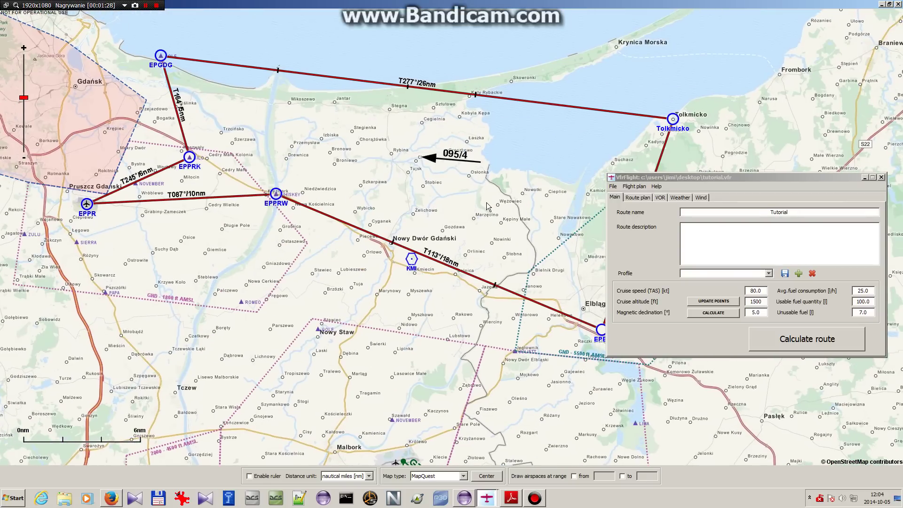
# Zoom out to frame the whole route, from EPGDG and EPPRK east to Tolkmicko
pyautogui.moveTo(481, 197); pyautogui.dragTo(519, 217)
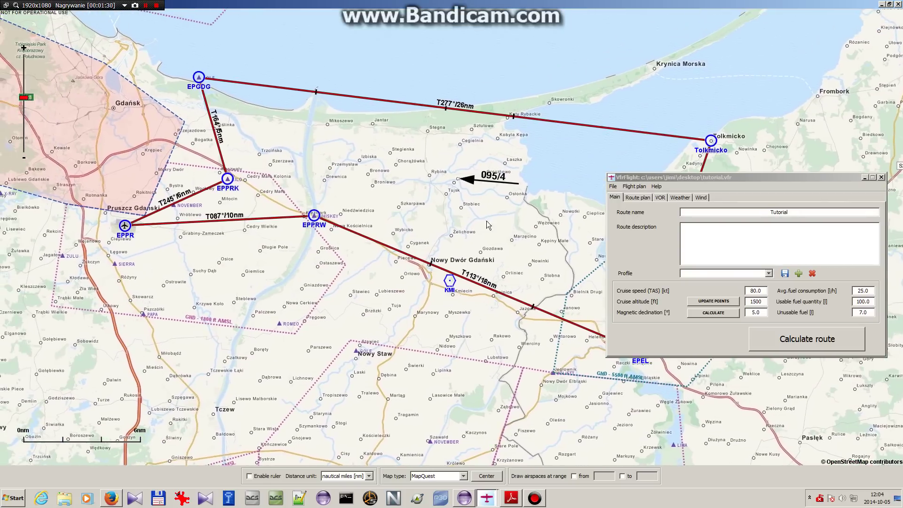
pyautogui.moveTo(413, 193); pyautogui.dragTo(534, 174)
pyautogui.scroll(1, 419, 198)
pyautogui.moveTo(447, 134); pyautogui.dragTo(473, 202)
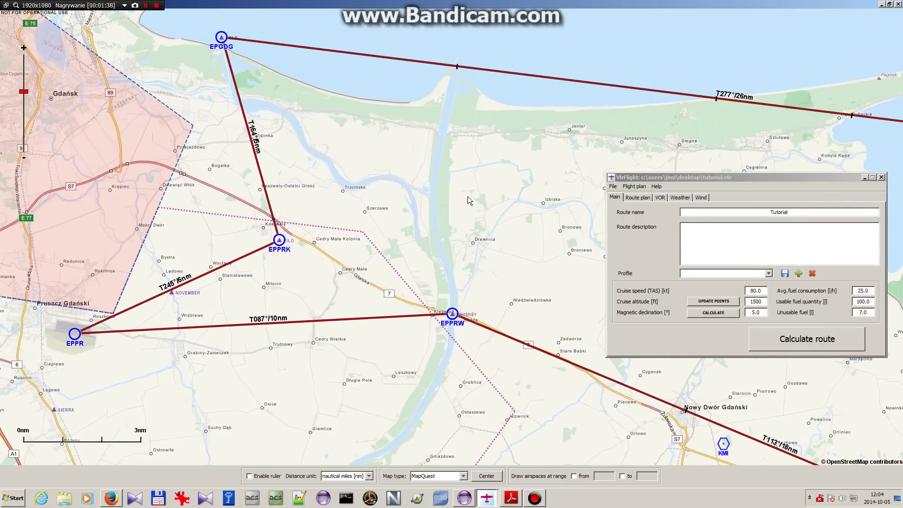
pyautogui.scroll(-1, 379, 265)
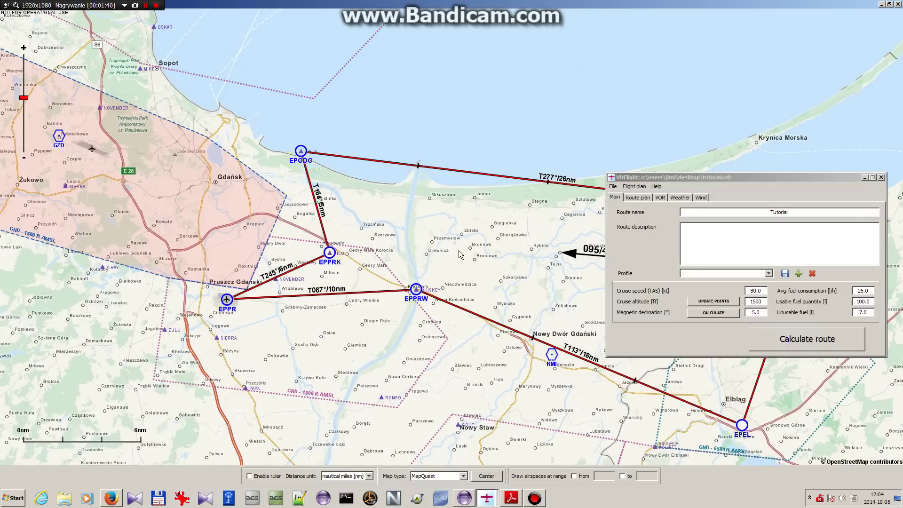
pyautogui.moveTo(459, 249); pyautogui.dragTo(393, 225)
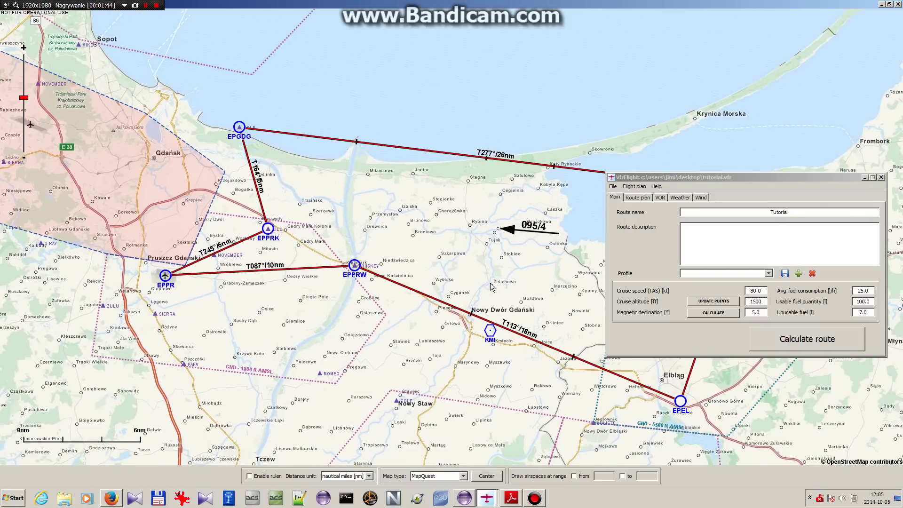
pyautogui.moveTo(489, 283); pyautogui.dragTo(438, 260)
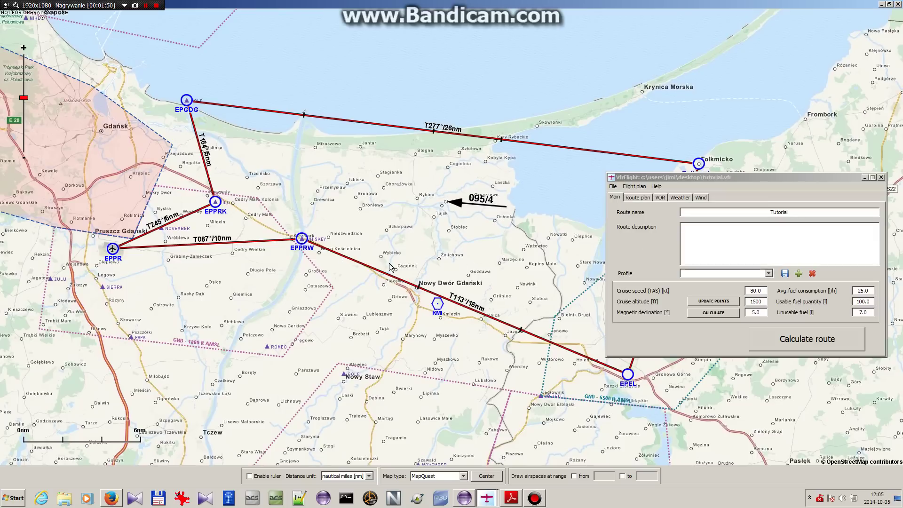
# Calculate the route, move the route table aside, and pan to review the legs' headings
pyautogui.click(829, 341)
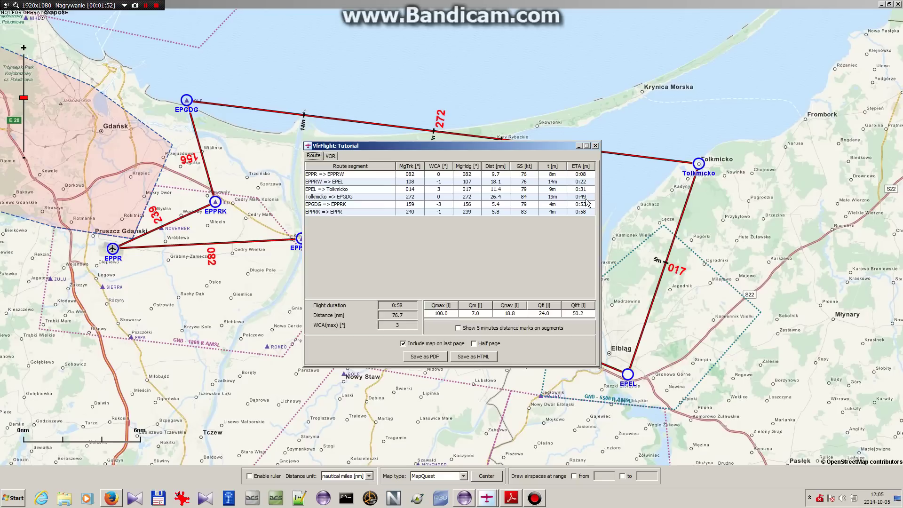
pyautogui.moveTo(519, 147); pyautogui.dragTo(786, 179)
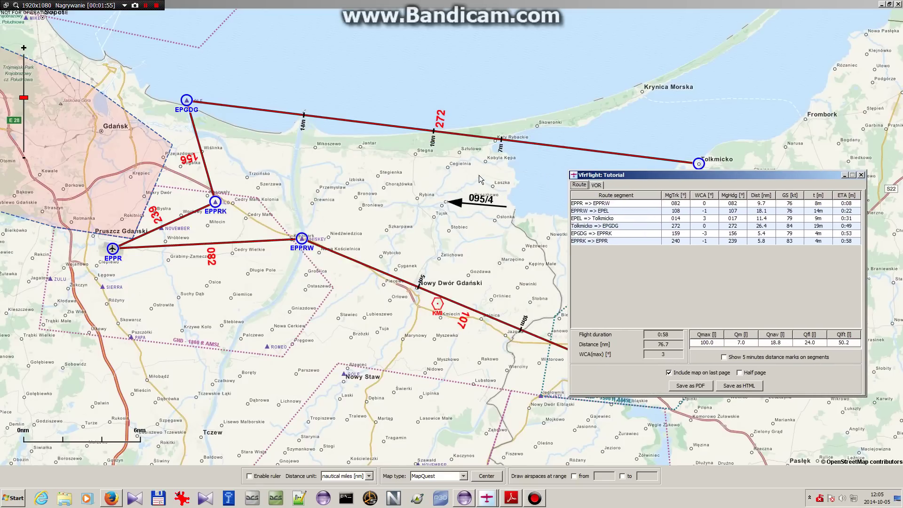
pyautogui.moveTo(479, 175); pyautogui.dragTo(429, 180)
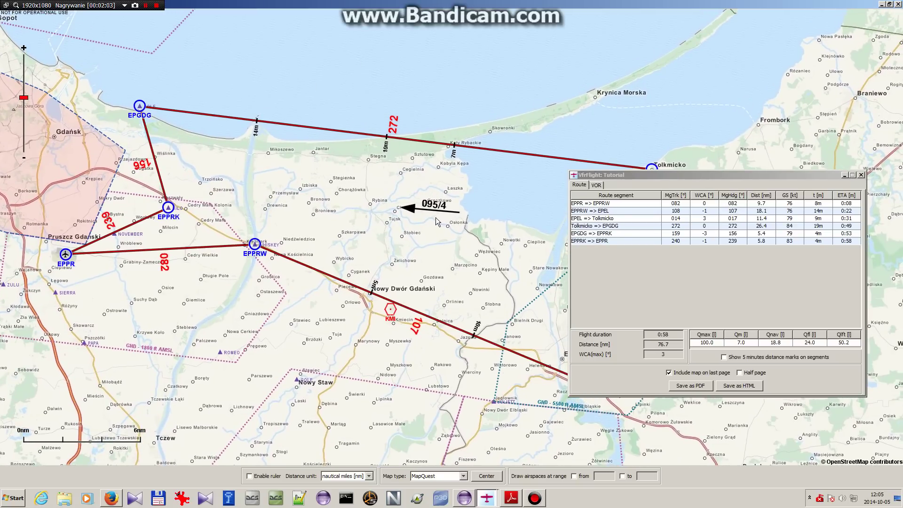
pyautogui.moveTo(346, 188); pyautogui.dragTo(460, 170)
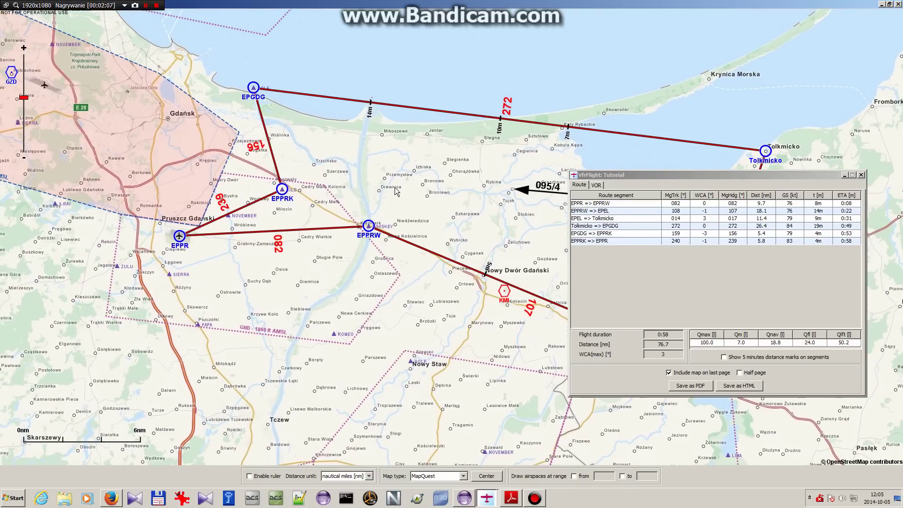
pyautogui.click(510, 499)
# Show the flight plan PDF, hide the route table, and select then clear the segment rows
pyautogui.click(846, 178)
pyautogui.click(845, 176)
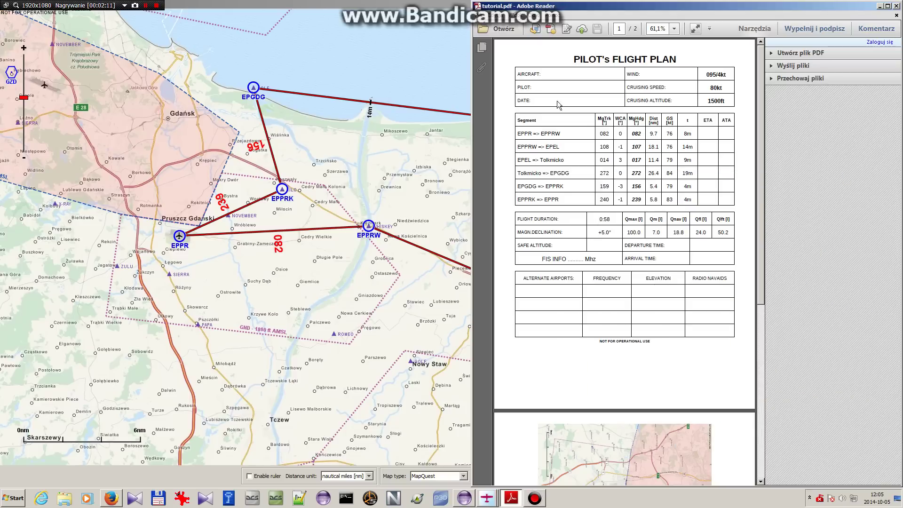
pyautogui.moveTo(517, 133); pyautogui.dragTo(692, 200)
pyautogui.click(692, 199)
pyautogui.click(110, 498)
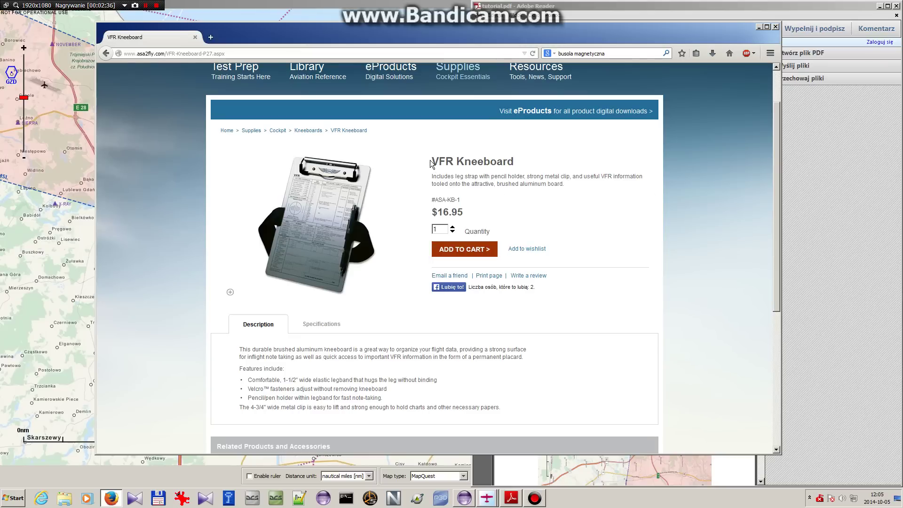
pyautogui.moveTo(431, 161); pyautogui.dragTo(515, 162)
pyautogui.click(526, 162)
pyautogui.click(760, 27)
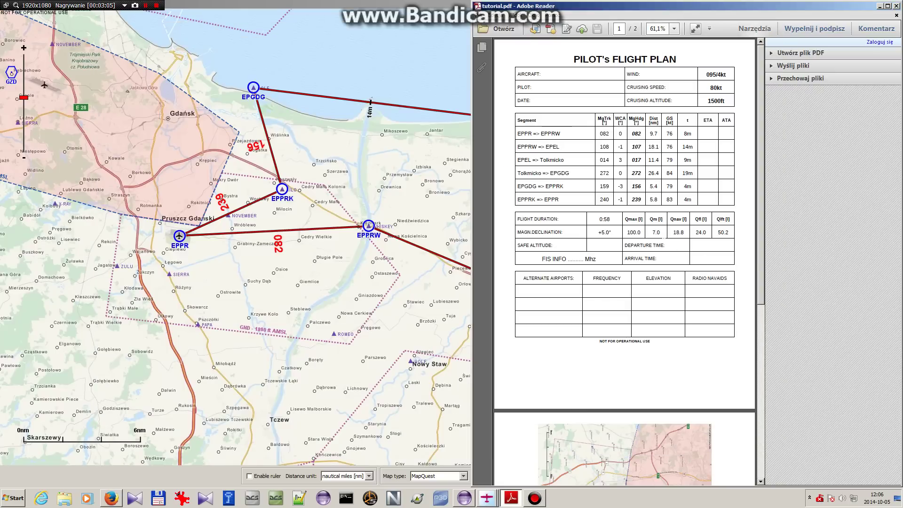
# Bring the route map back and zoom in on EPPR, EPPRK and EPPRW
pyautogui.click(403, 199)
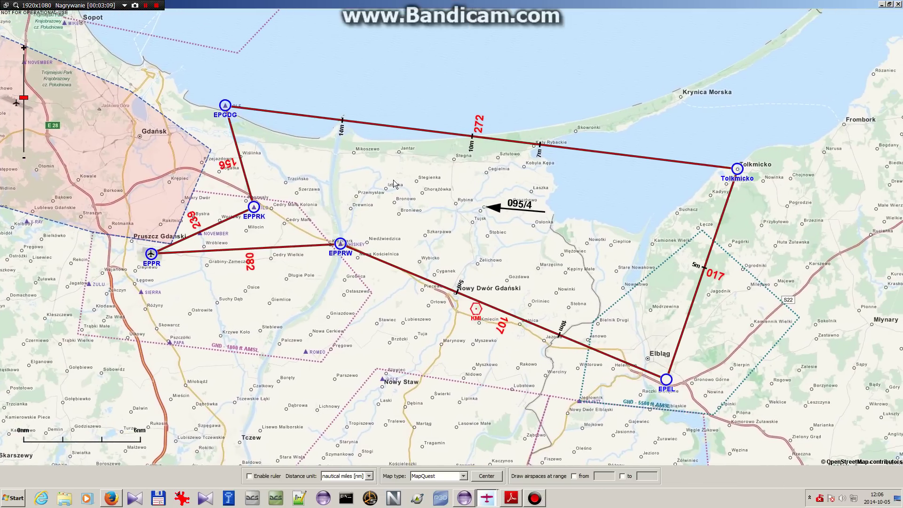
pyautogui.moveTo(394, 184); pyautogui.dragTo(456, 168)
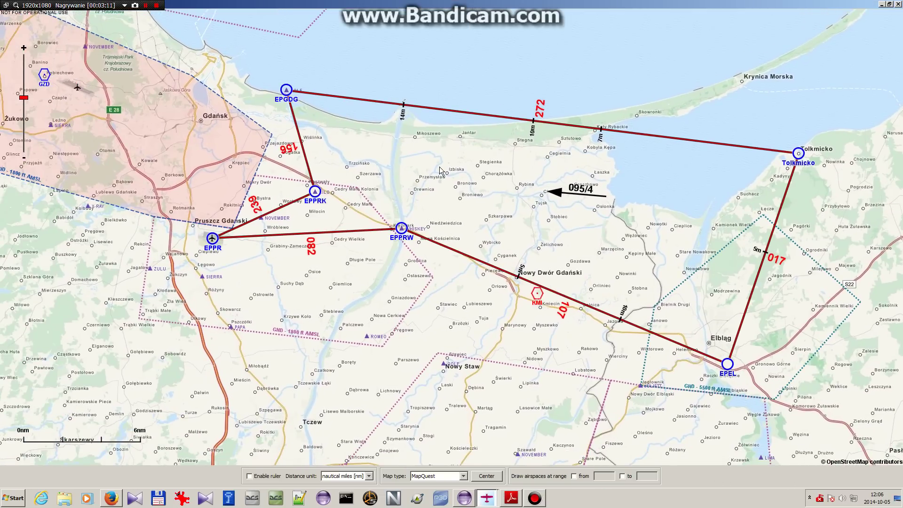
pyautogui.scroll(1, 410, 202)
pyautogui.moveTo(405, 191); pyautogui.dragTo(556, 272)
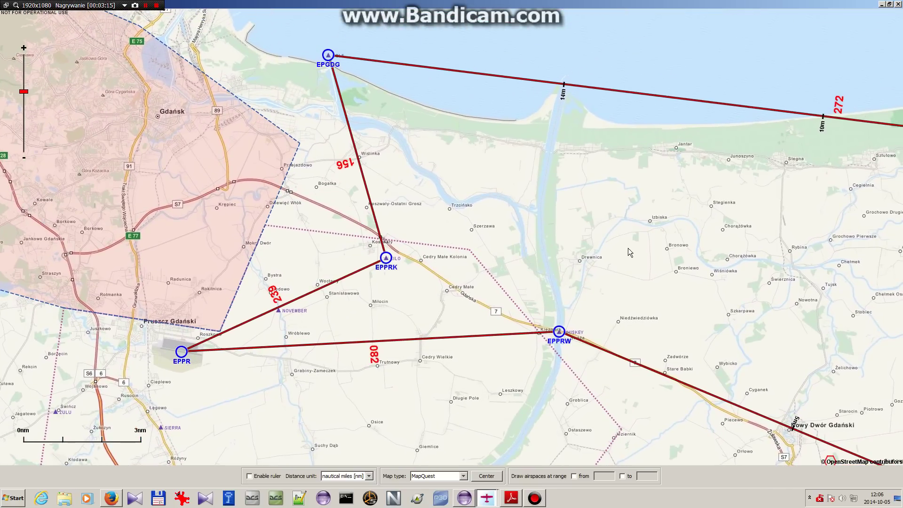
pyautogui.moveTo(625, 266); pyautogui.dragTo(623, 148)
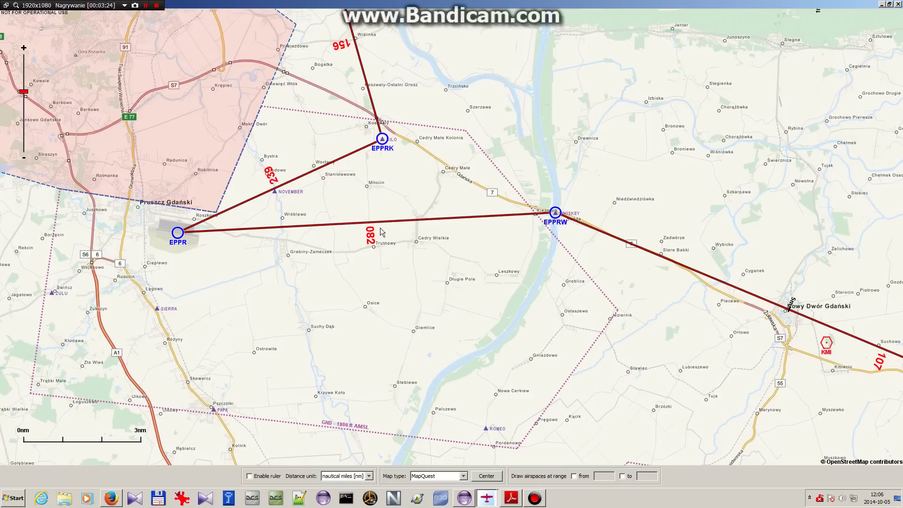
# Follow the leg from EPPRW toward Nowy Dwór Gdański and zoom in closer around EPPRW
pyautogui.moveTo(468, 227); pyautogui.dragTo(309, 224)
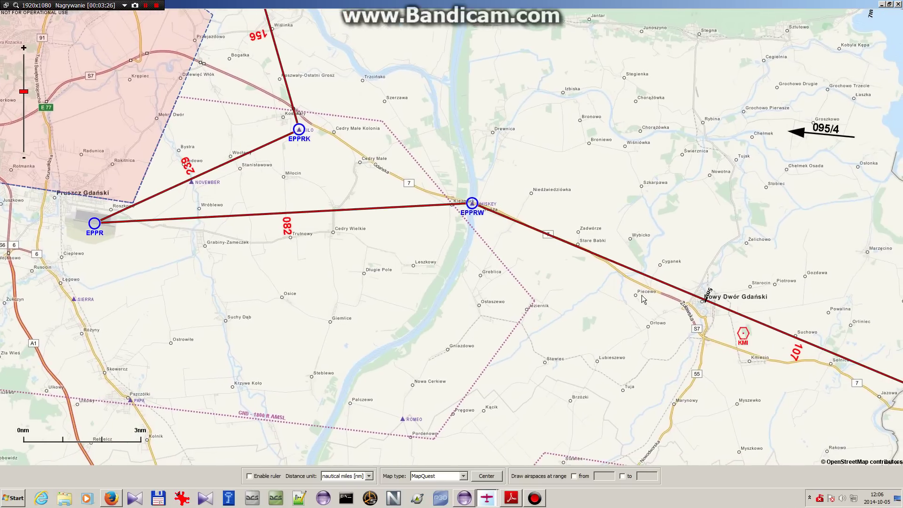
pyautogui.moveTo(642, 295); pyautogui.dragTo(495, 235)
pyautogui.moveTo(318, 202); pyautogui.dragTo(395, 246)
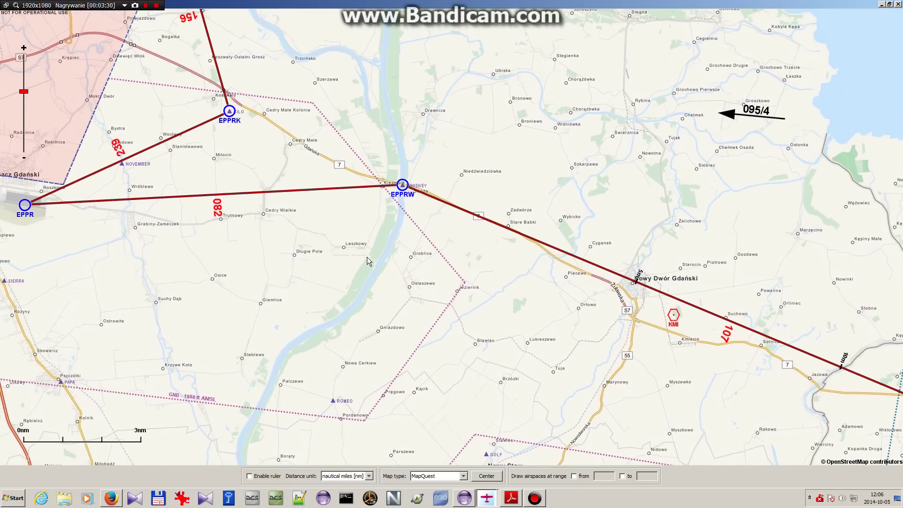
pyautogui.moveTo(436, 153); pyautogui.dragTo(438, 213)
pyautogui.moveTo(402, 268); pyautogui.dragTo(384, 320)
pyautogui.moveTo(513, 276); pyautogui.dragTo(468, 211)
pyautogui.scroll(1, 464, 194)
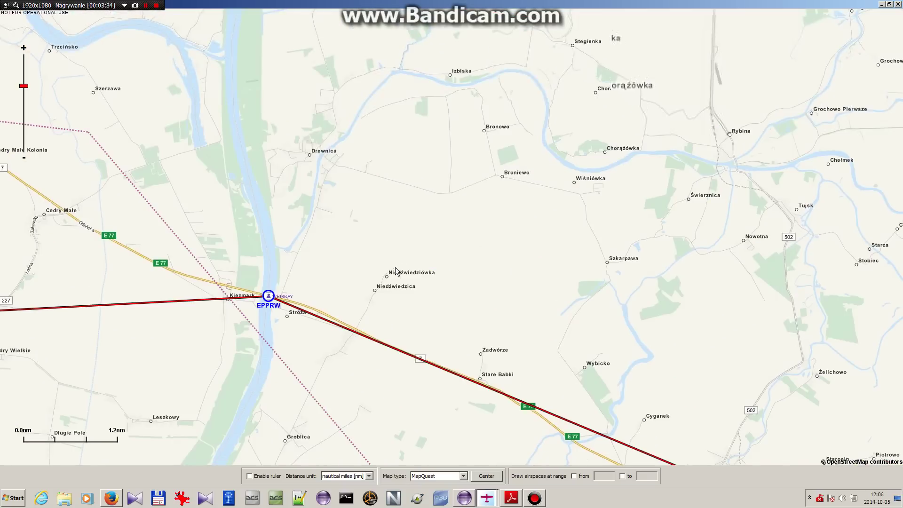
pyautogui.moveTo(399, 270); pyautogui.dragTo(425, 147)
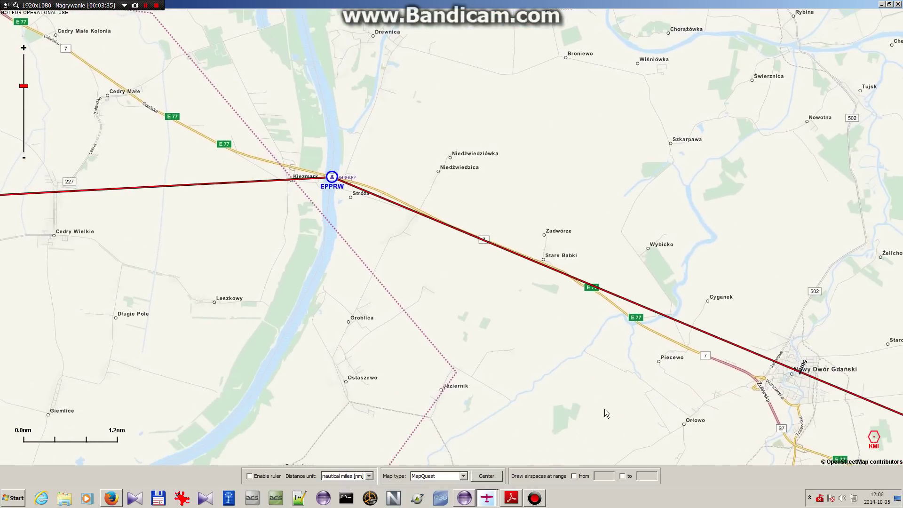
# Switch the map type to Virtual Earth satellite and pan along the route to the KMI marker
pyautogui.click(429, 477)
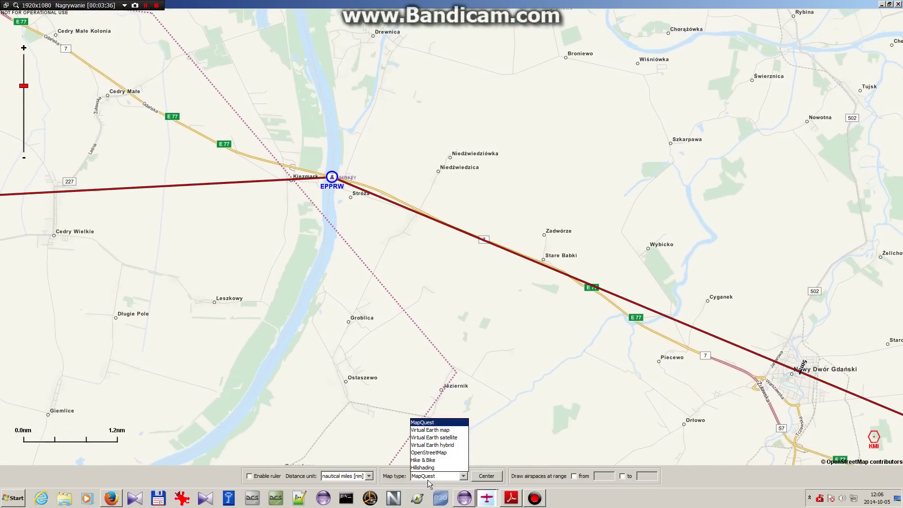
pyautogui.click(438, 436)
pyautogui.scroll(1, 563, 232)
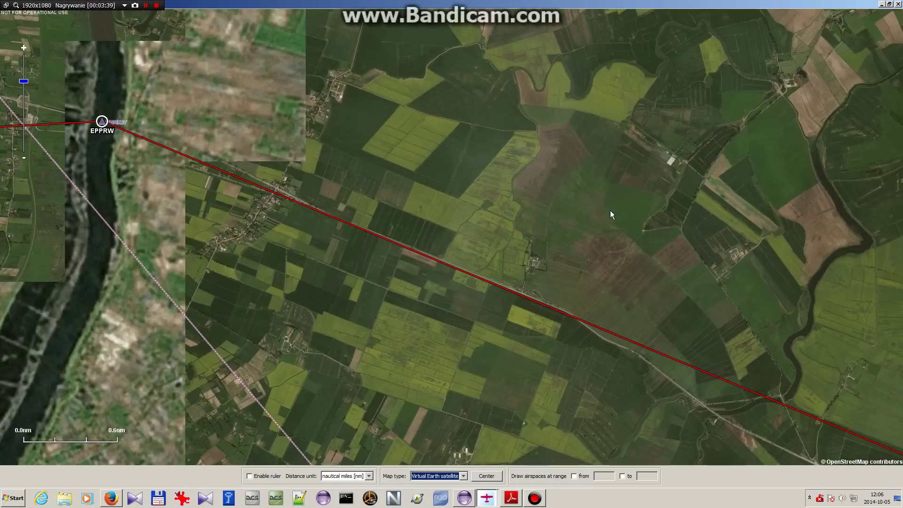
pyautogui.moveTo(483, 203); pyautogui.dragTo(218, 58)
pyautogui.moveTo(706, 221); pyautogui.dragTo(507, 123)
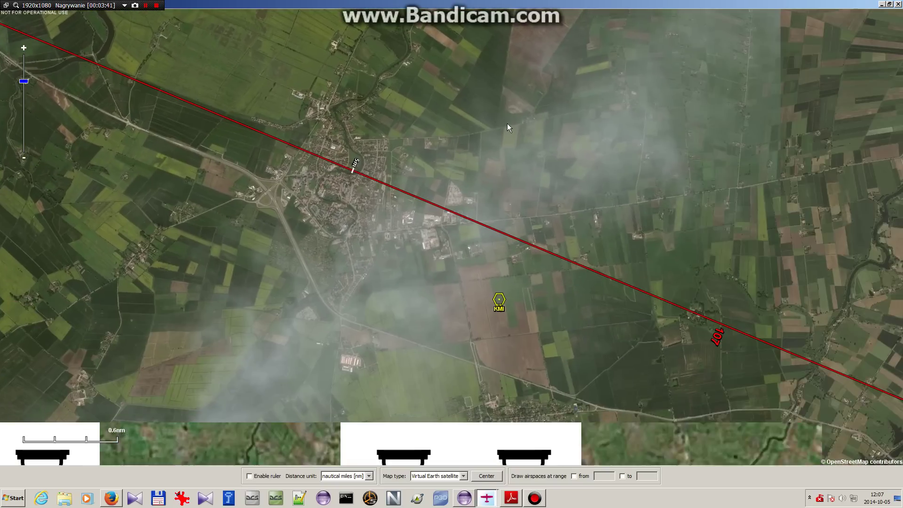
# Follow the red route line to EPEL and the 017 leg, then pan back to KMI and EPPRW
pyautogui.moveTo(758, 275); pyautogui.dragTo(484, 166)
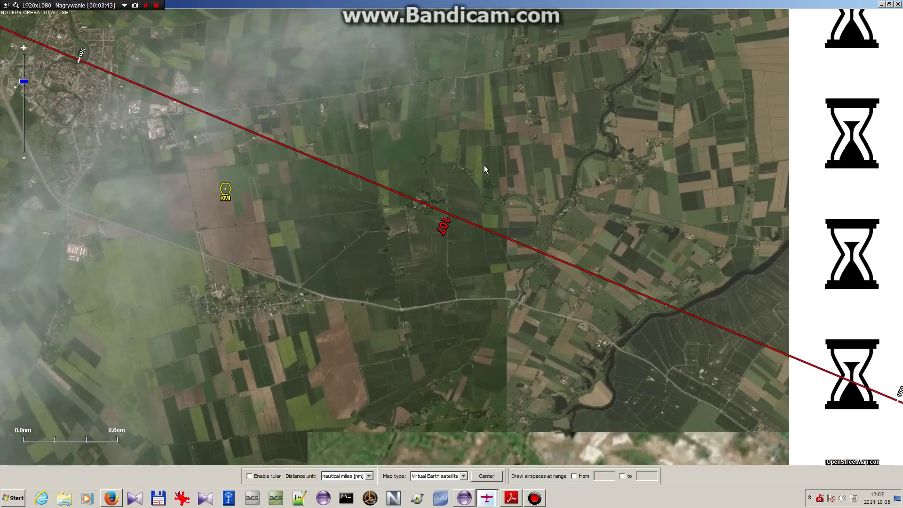
pyautogui.moveTo(687, 229); pyautogui.dragTo(485, 183)
pyautogui.moveTo(757, 300); pyautogui.dragTo(442, 169)
pyautogui.moveTo(834, 328); pyautogui.dragTo(464, 202)
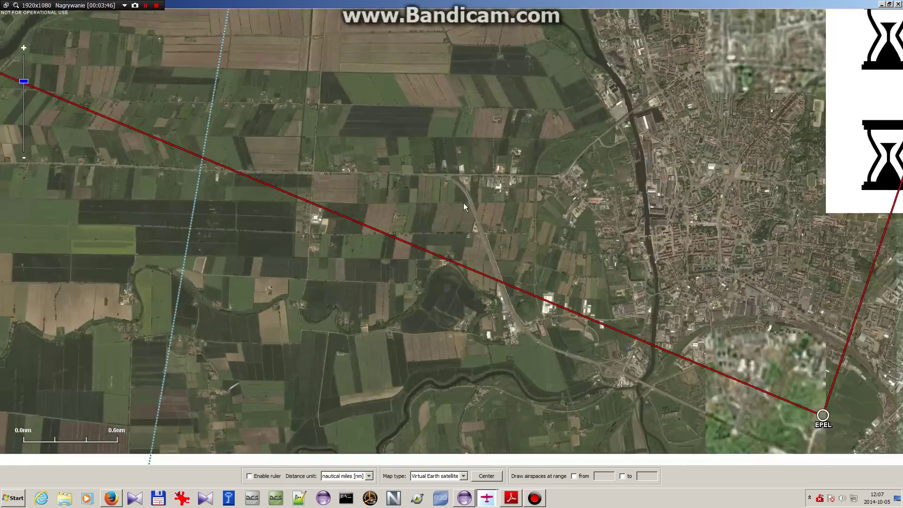
pyautogui.scroll(-1, 464, 202)
pyautogui.moveTo(640, 106); pyautogui.dragTo(585, 247)
pyautogui.moveTo(606, 77); pyautogui.dragTo(541, 240)
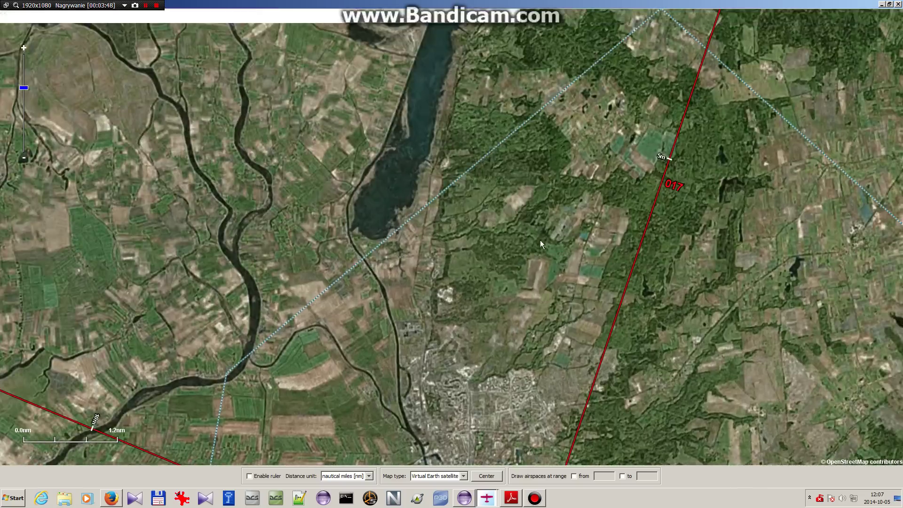
pyautogui.moveTo(61, 303); pyautogui.dragTo(719, 199)
pyautogui.moveTo(419, 189); pyautogui.dragTo(896, 414)
pyautogui.click(432, 476)
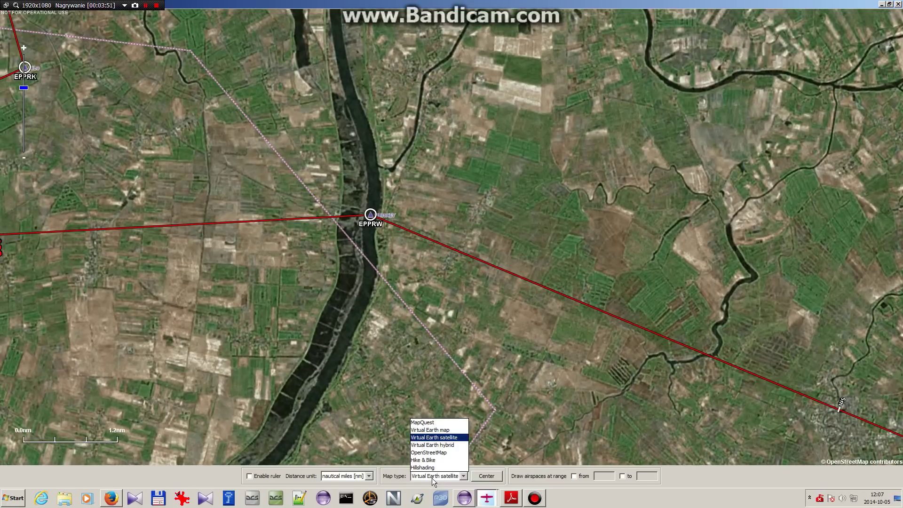
# Switch back to MapQuest street tiles, zoom out, and pan from EPPRW toward EPPR
pyautogui.click(435, 424)
pyautogui.moveTo(408, 297); pyautogui.dragTo(492, 328)
pyautogui.moveTo(478, 176); pyautogui.dragTo(561, 170)
pyautogui.scroll(-1, 561, 170)
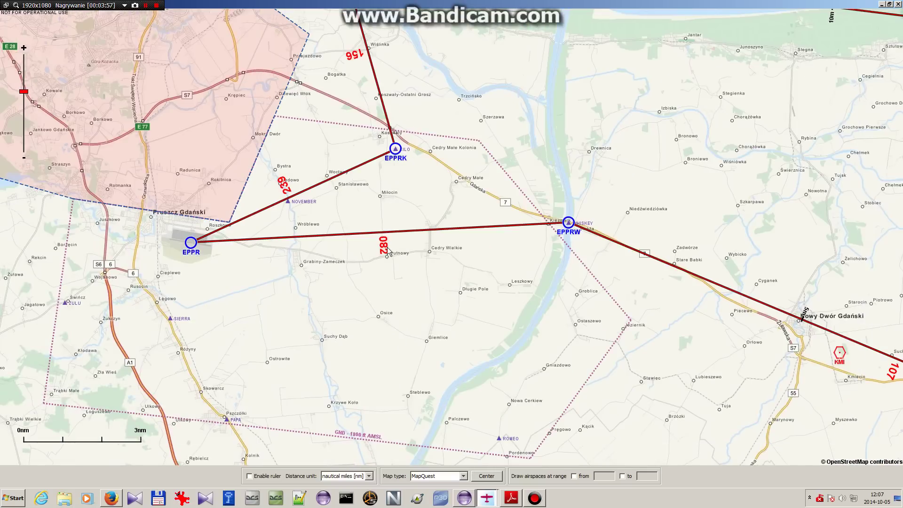
pyautogui.moveTo(607, 104); pyautogui.dragTo(480, 112)
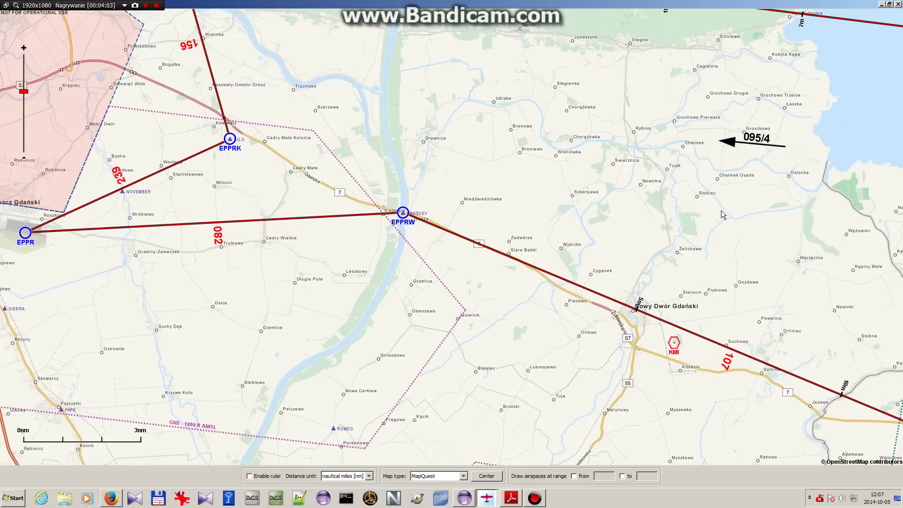
pyautogui.moveTo(475, 316); pyautogui.dragTo(411, 283)
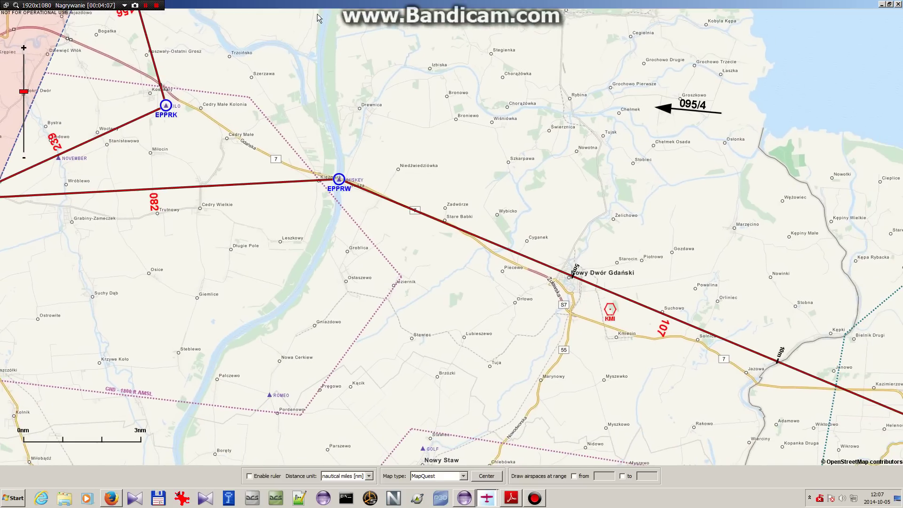
pyautogui.moveTo(312, 263); pyautogui.dragTo(390, 205)
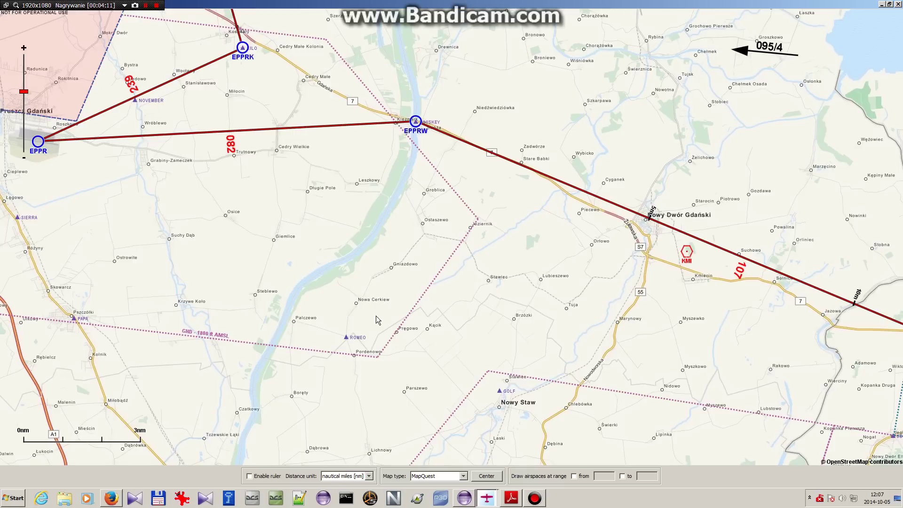
pyautogui.moveTo(290, 316); pyautogui.dragTo(390, 327)
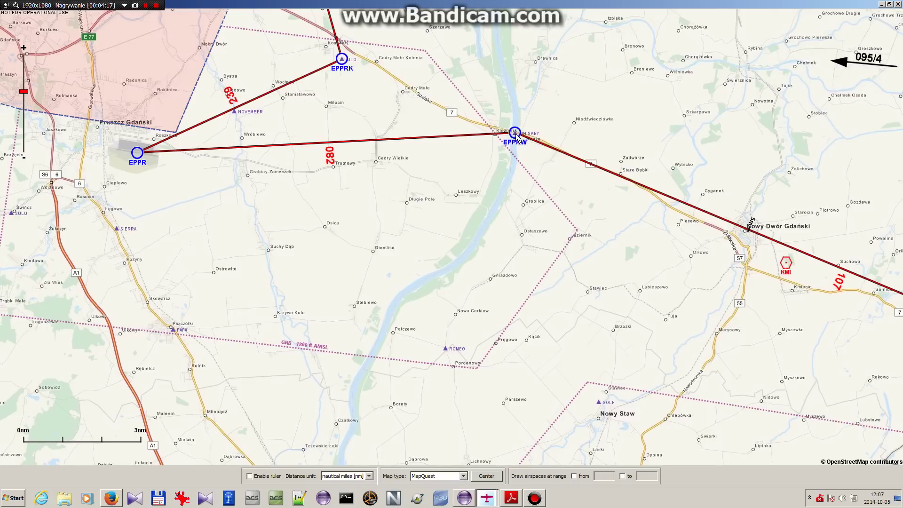
# Show the 095/4 wind arrow, the northern coastline, and the 107 leg toward Elbląg
pyautogui.moveTo(494, 114); pyautogui.dragTo(547, 144)
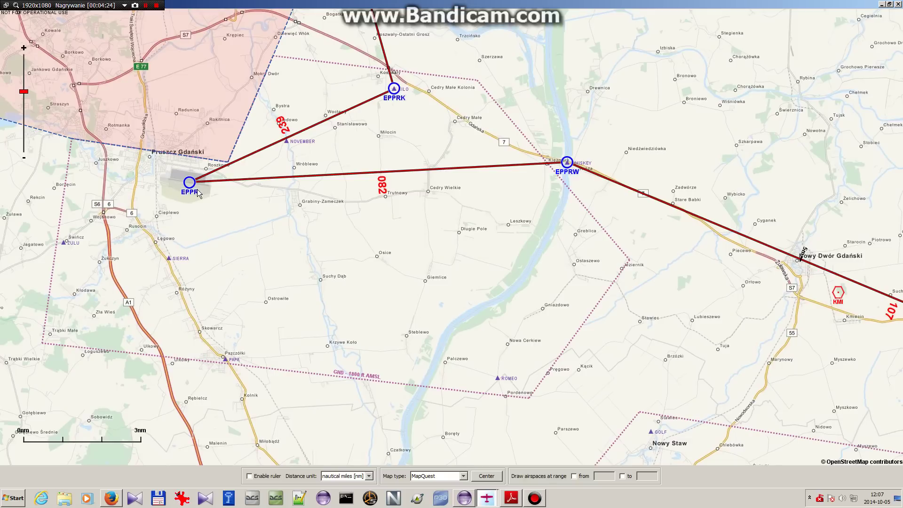
pyautogui.moveTo(339, 267); pyautogui.dragTo(239, 316)
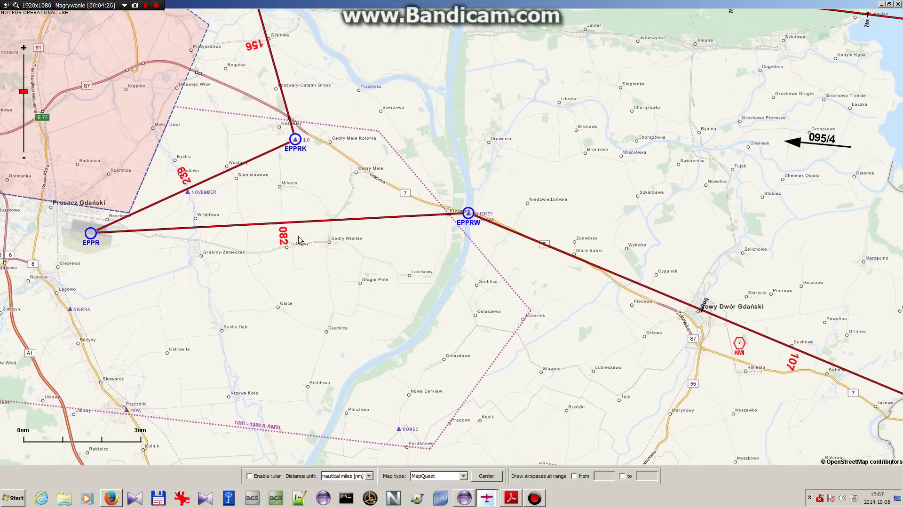
pyautogui.moveTo(594, 159); pyautogui.dragTo(578, 127)
pyautogui.moveTo(674, 190); pyautogui.dragTo(635, 198)
pyautogui.moveTo(520, 93); pyautogui.dragTo(508, 178)
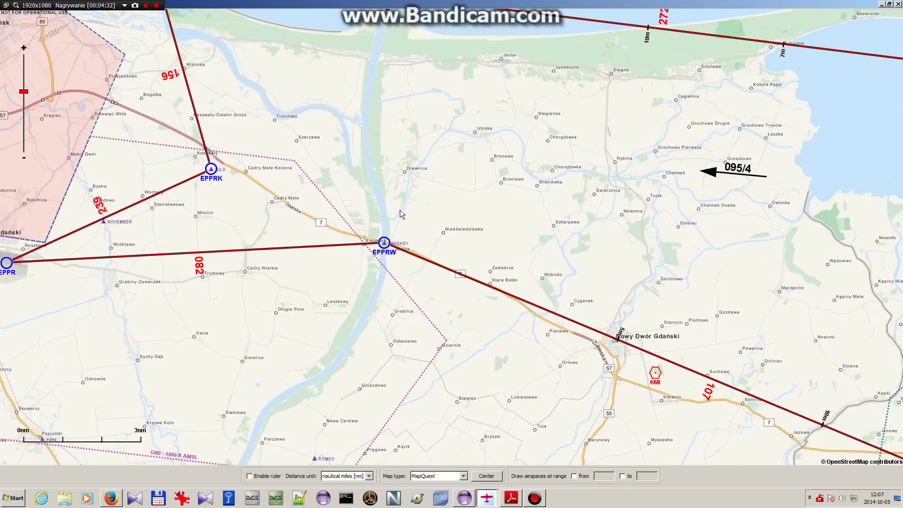
pyautogui.moveTo(633, 275); pyautogui.dragTo(483, 173)
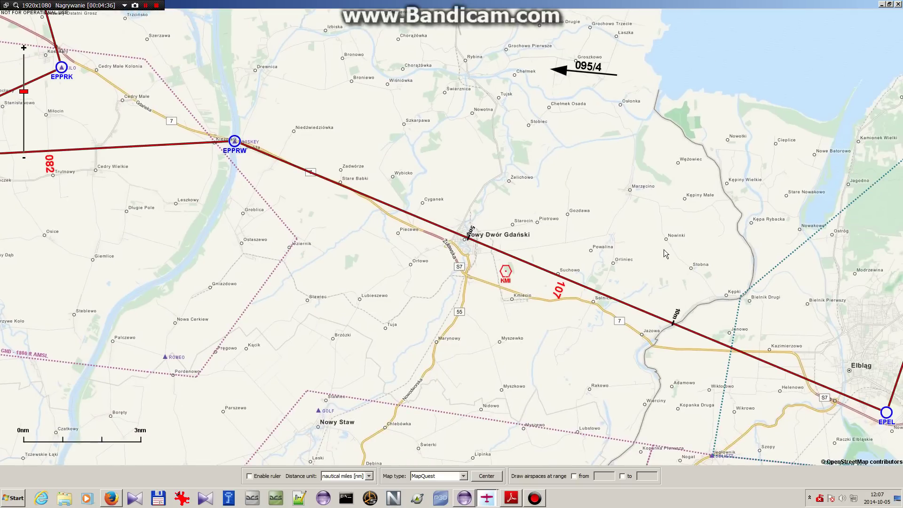
pyautogui.moveTo(737, 238)
pyautogui.mouseDown()
pyautogui.moveTo(715, 197)
pyautogui.moveTo(654, 137)
pyautogui.moveTo(747, 238)
pyautogui.mouseUp()
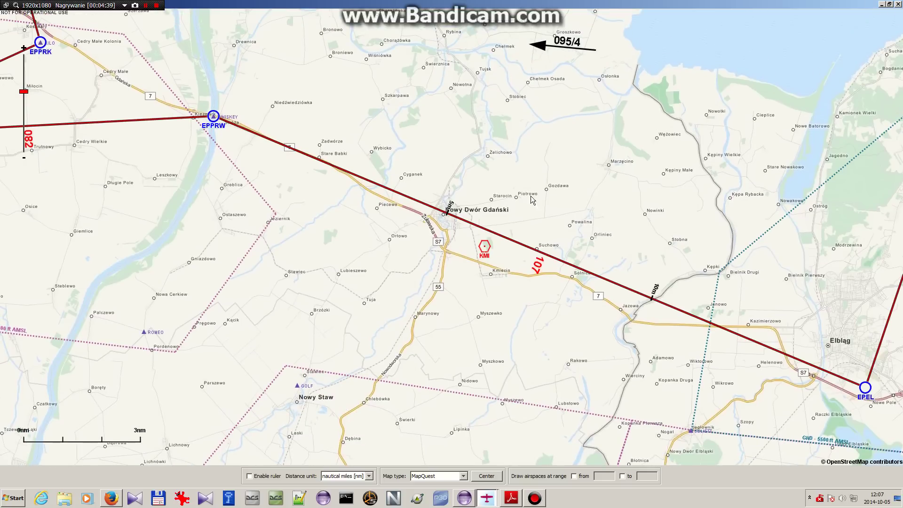
pyautogui.moveTo(699, 183); pyautogui.dragTo(699, 239)
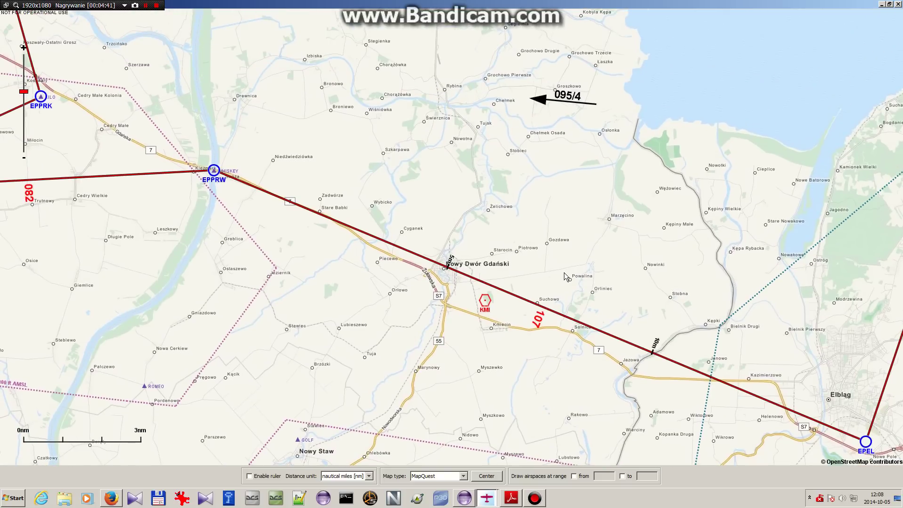
# Pan east along the leg to EPEL and the Tolkmicko waypoint
pyautogui.moveTo(565, 273); pyautogui.dragTo(407, 187)
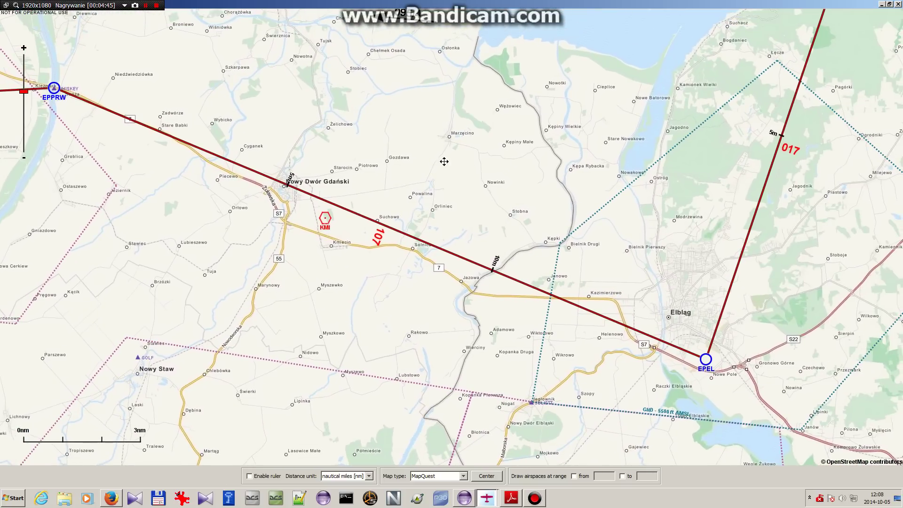
pyautogui.moveTo(500, 160); pyautogui.dragTo(472, 173)
pyautogui.moveTo(688, 94); pyautogui.dragTo(671, 159)
pyautogui.moveTo(689, 122)
pyautogui.mouseDown()
pyautogui.moveTo(691, 182)
pyautogui.moveTo(708, 164)
pyautogui.moveTo(698, 129)
pyautogui.mouseUp()
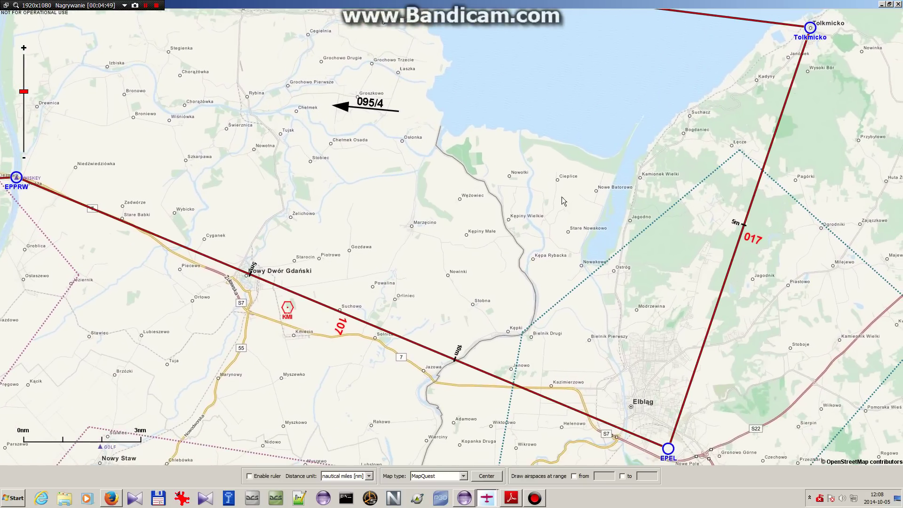
# Pan back west past Pruszcz Gdański and EPGDG, then zoom in on EPPR and EPPRK
pyautogui.moveTo(410, 214); pyautogui.dragTo(625, 162)
pyautogui.moveTo(444, 162); pyautogui.dragTo(669, 187)
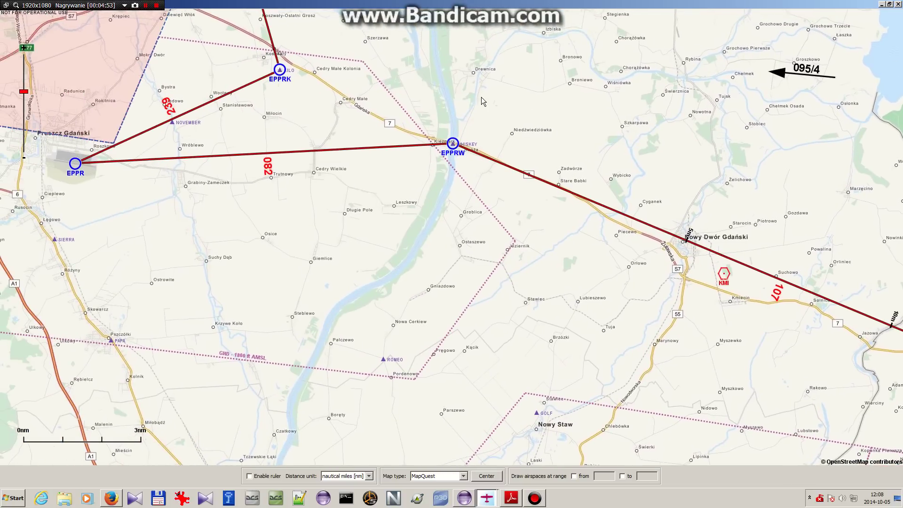
pyautogui.moveTo(482, 96); pyautogui.dragTo(636, 174)
pyautogui.moveTo(633, 214); pyautogui.dragTo(633, 254)
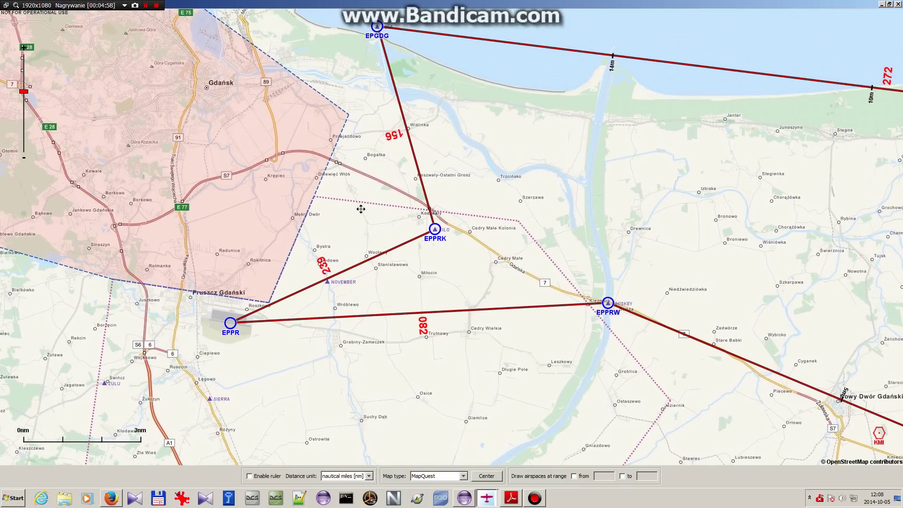
pyautogui.moveTo(350, 219); pyautogui.dragTo(557, 76)
pyautogui.scroll(1, 417, 176)
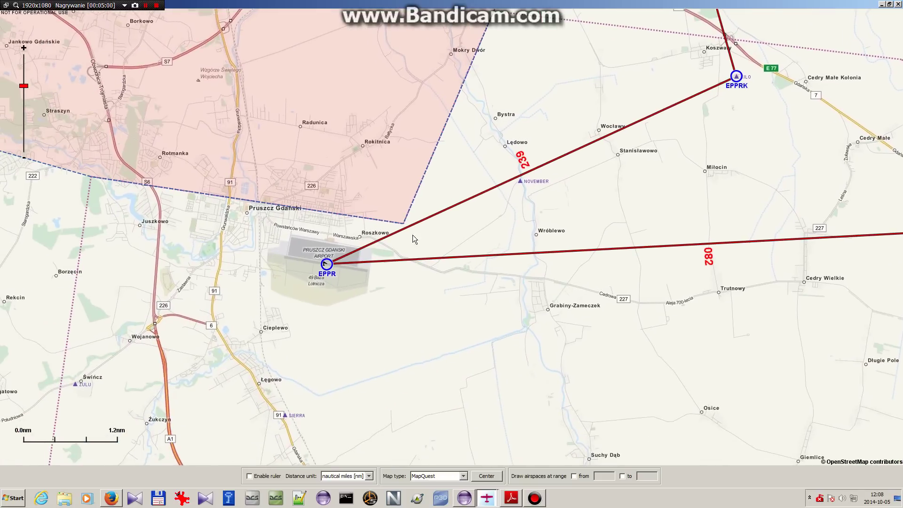
# Bring up tutorial.pdf to check its leg table, then return to the route map
pyautogui.click(511, 497)
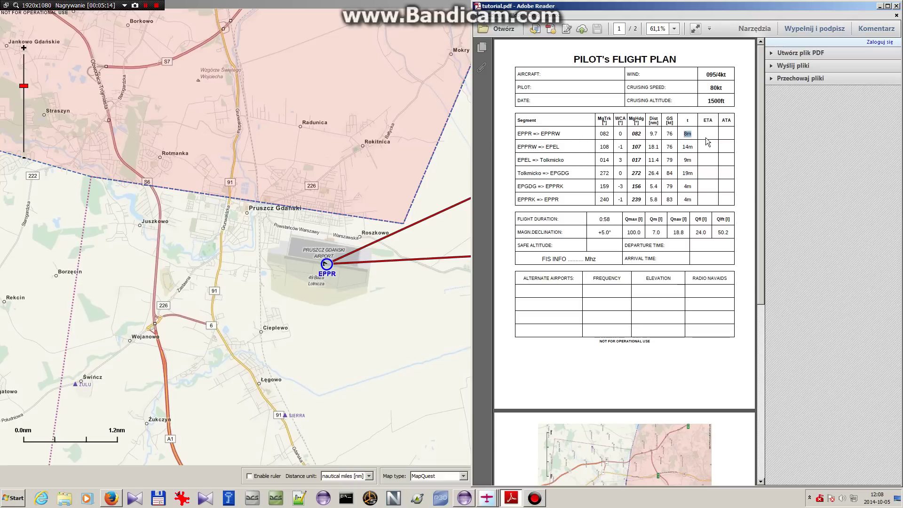
pyautogui.click(701, 122)
pyautogui.click(427, 155)
# Pan from EPPR along the 082 leg to EPPRW and zoom out one level
pyautogui.moveTo(428, 155); pyautogui.dragTo(293, 149)
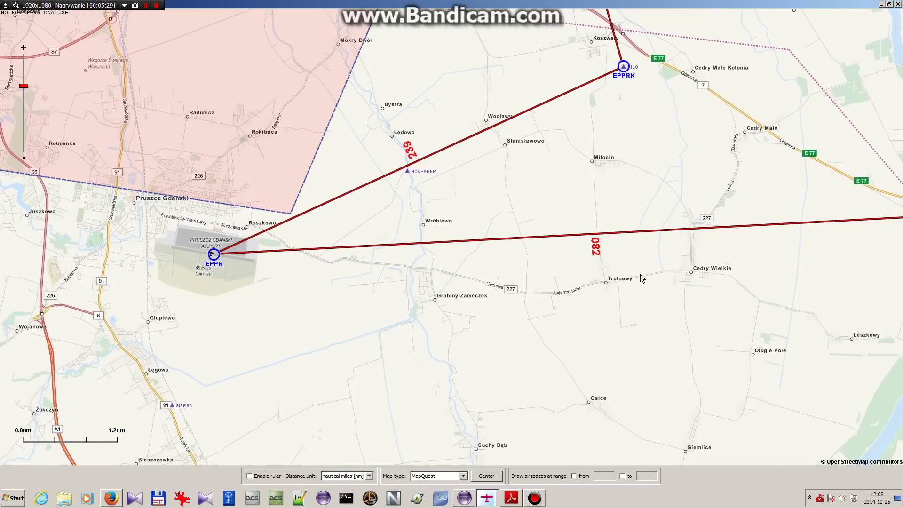
pyautogui.moveTo(640, 275); pyautogui.dragTo(550, 238)
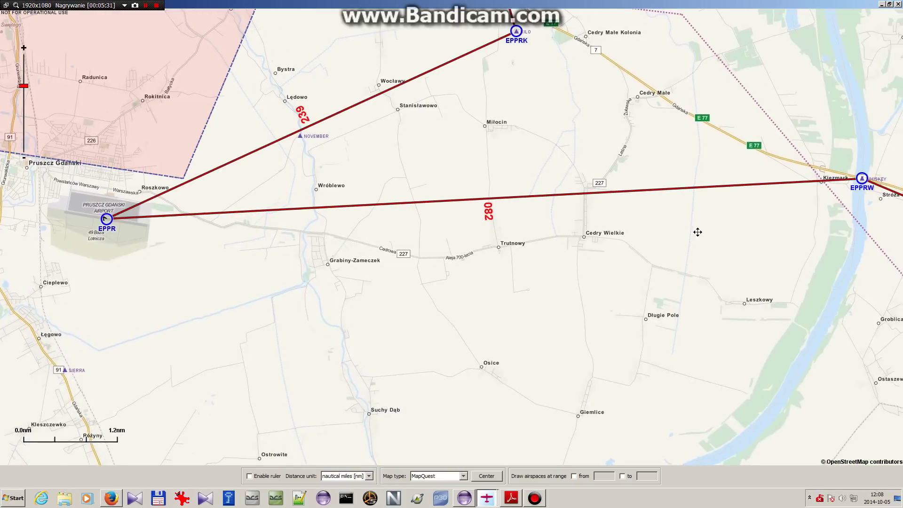
pyautogui.scroll(-1, 511, 228)
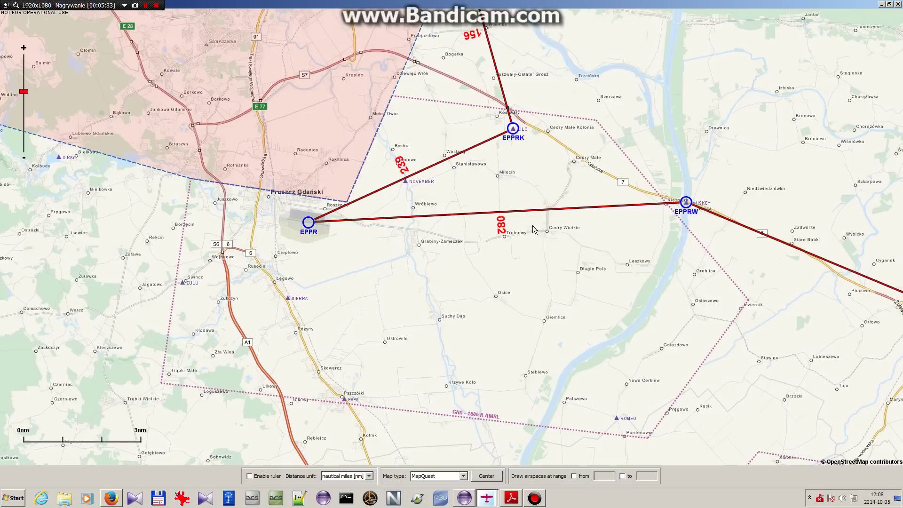